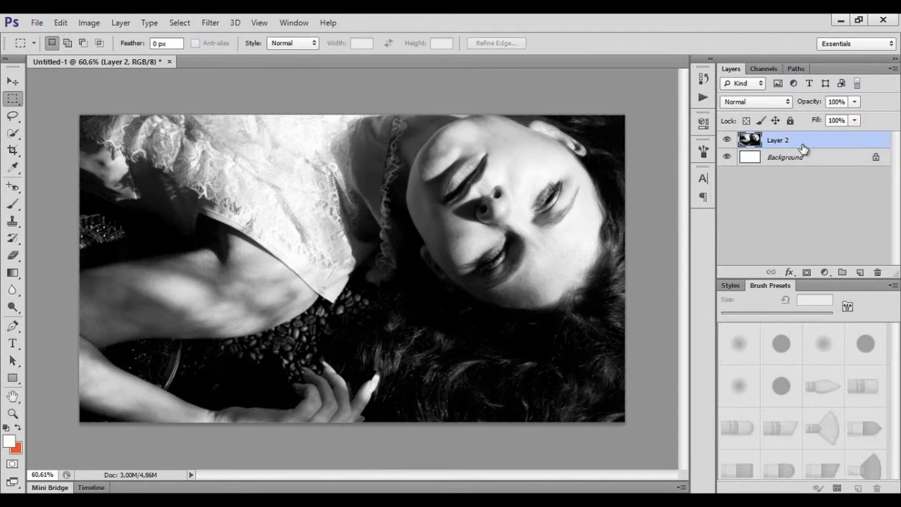
Step: Brush orange over the coffee beans from the collar down to the fingers
left_click(14, 205)
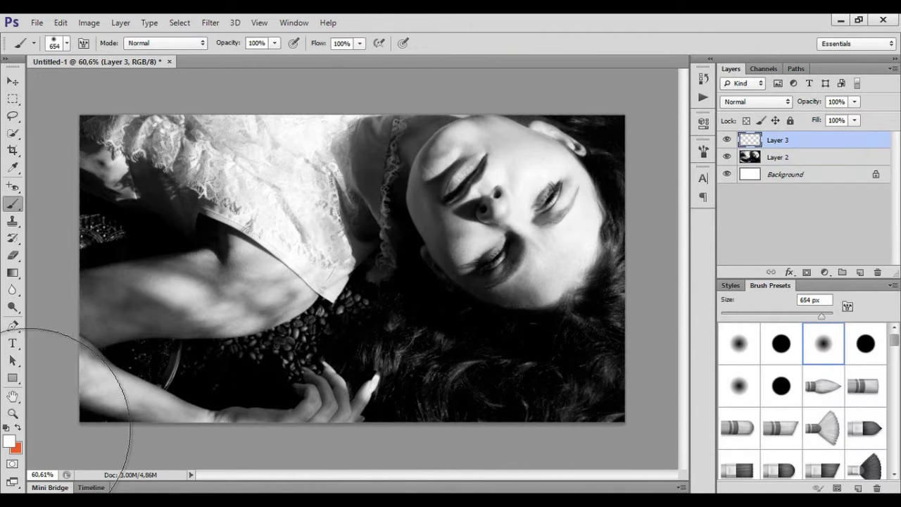
left_click_drag(774, 315, 767, 316)
left_click_drag(292, 352, 321, 318)
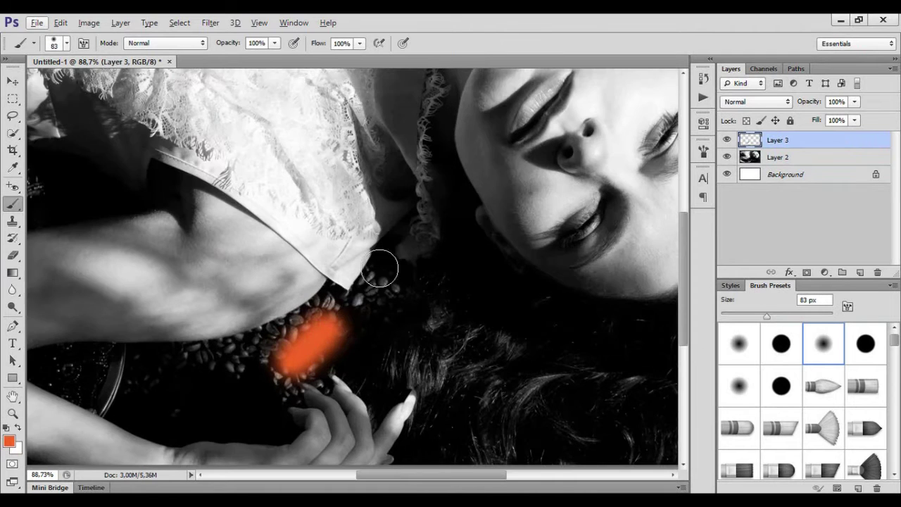
left_click_drag(387, 261, 332, 321)
mouse_move(398, 278)
left_mouse_down()
mouse_move(269, 420)
mouse_move(195, 429)
mouse_move(121, 412)
mouse_move(165, 358)
mouse_move(255, 363)
mouse_move(211, 412)
mouse_move(298, 342)
left_mouse_up()
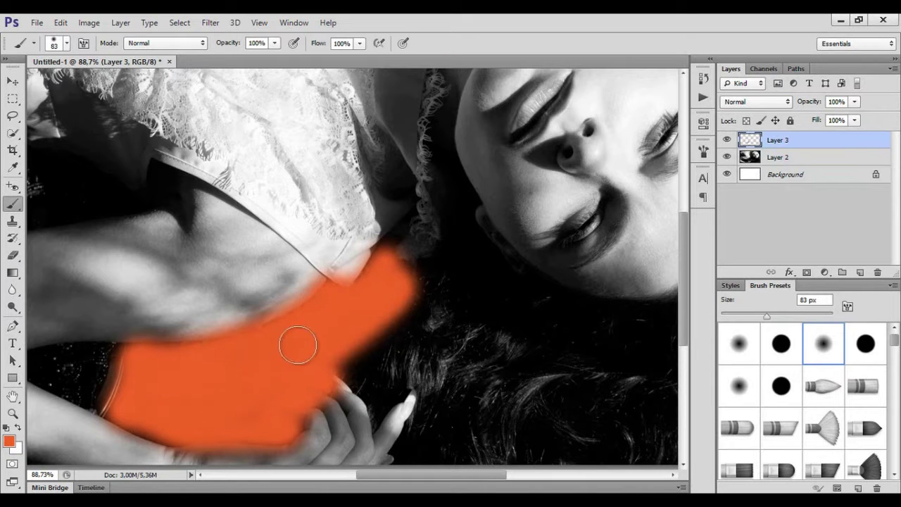
Step: Set the orange layer to Soft Light blending at 65% opacity
scroll(292, 346, "down", 3)
left_click(780, 103)
left_click(750, 285)
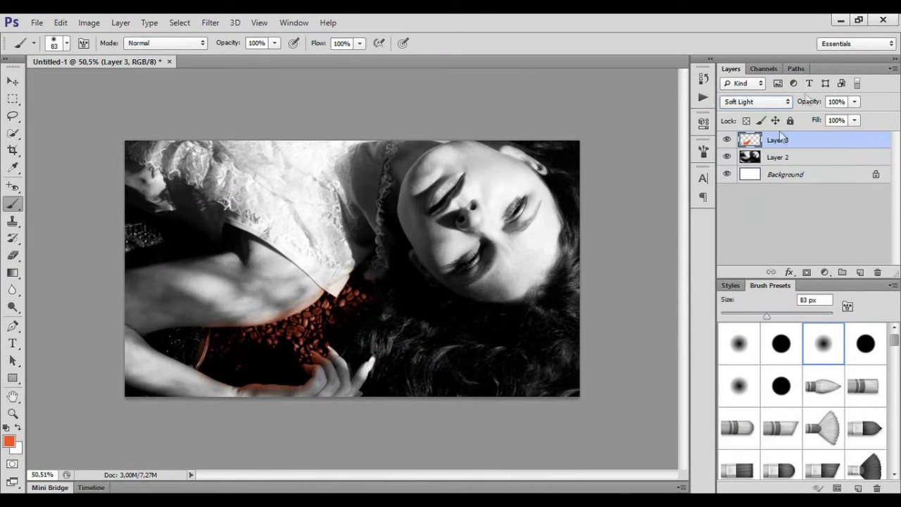
left_click_drag(831, 117, 827, 116)
Step: Erase the orange spill from the fingers, then add a new empty layer
left_click(13, 254)
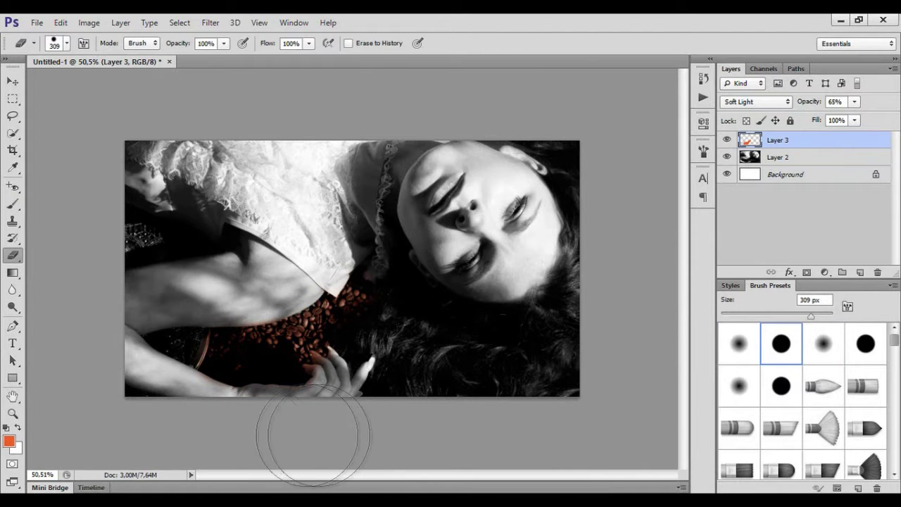
scroll(322, 427, "up", 5)
key("comma")
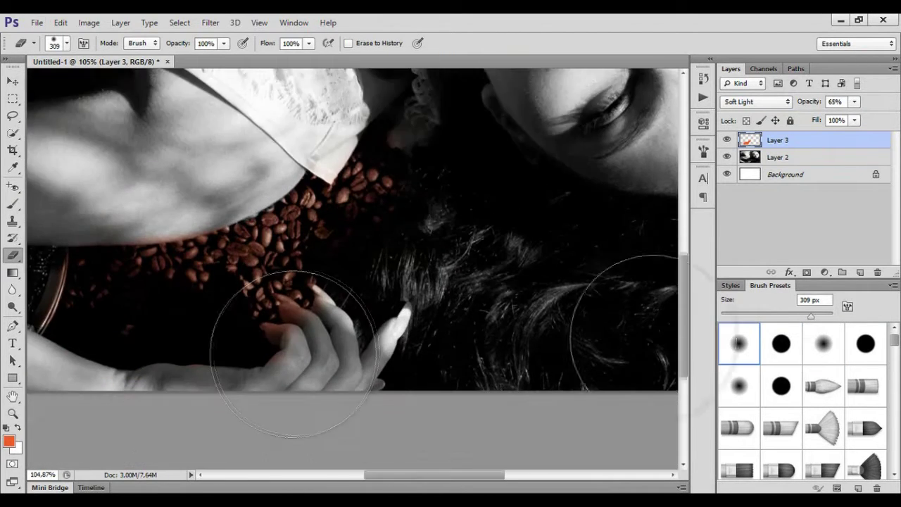
scroll(337, 296, "down", 2)
scroll(336, 279, "up", 2)
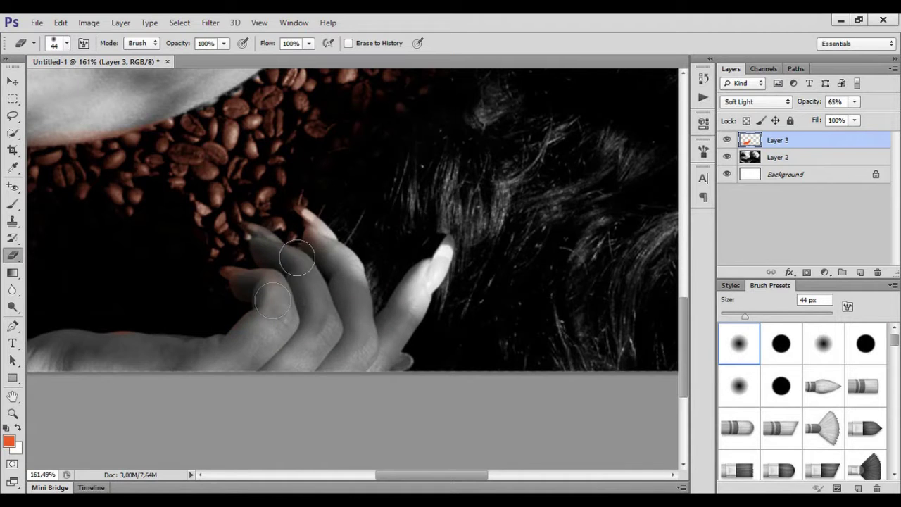
scroll(312, 218, "down", 4)
left_click(860, 271)
Step: Pick a light yellow and brush it over the forehead, nose, mouth, chin and cheek
key("x")
left_click(9, 442)
left_click(628, 313)
left_click(527, 166)
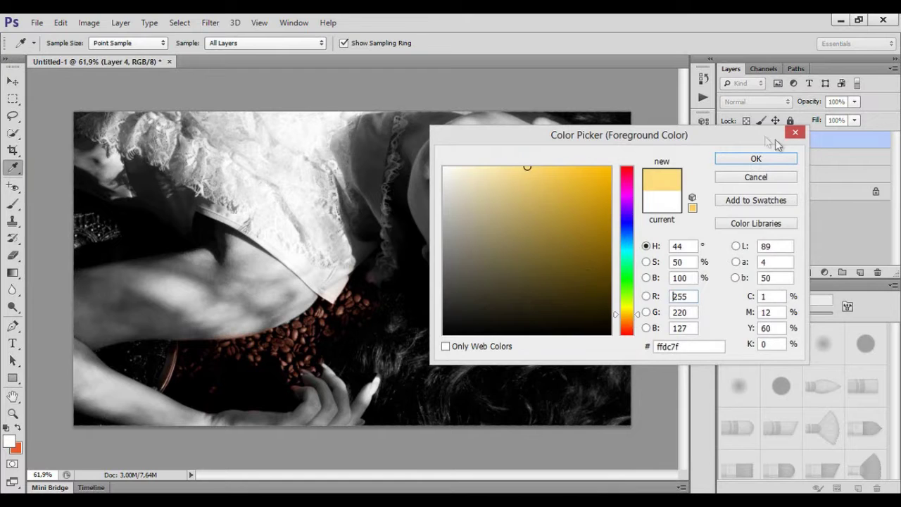
left_click(757, 156)
left_click(12, 203)
mouse_move(513, 151)
left_mouse_down()
mouse_move(556, 172)
mouse_move(573, 167)
mouse_move(467, 131)
mouse_move(578, 143)
mouse_move(584, 185)
mouse_move(527, 225)
mouse_move(497, 173)
mouse_move(457, 211)
mouse_move(481, 139)
mouse_move(415, 195)
mouse_move(516, 120)
left_mouse_up()
mouse_move(439, 238)
left_mouse_down()
mouse_move(492, 282)
mouse_move(497, 214)
left_mouse_up()
mouse_move(502, 287)
left_mouse_down()
mouse_move(579, 274)
mouse_move(586, 187)
left_mouse_up()
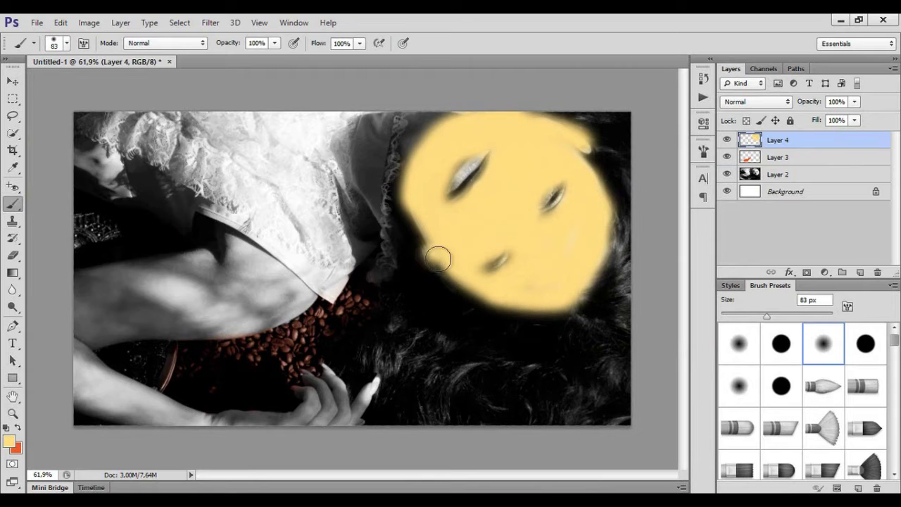
Step: Blend the yellow in Soft Light, extend it over arm and wrist, lower opacity, add a layer
left_click(756, 101)
left_click(741, 284)
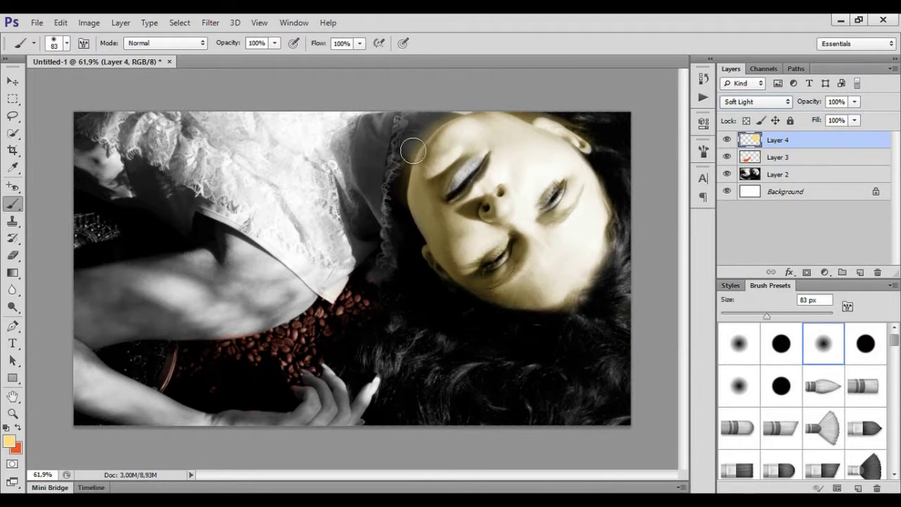
left_click_drag(414, 150, 535, 127)
mouse_move(225, 266)
left_mouse_down()
mouse_move(136, 299)
mouse_move(246, 316)
mouse_move(297, 295)
left_mouse_up()
mouse_move(237, 288)
left_mouse_down()
mouse_move(106, 271)
mouse_move(71, 339)
left_mouse_up()
mouse_move(150, 420)
left_mouse_down()
mouse_move(105, 398)
mouse_move(52, 346)
mouse_move(281, 421)
mouse_move(335, 423)
left_mouse_up()
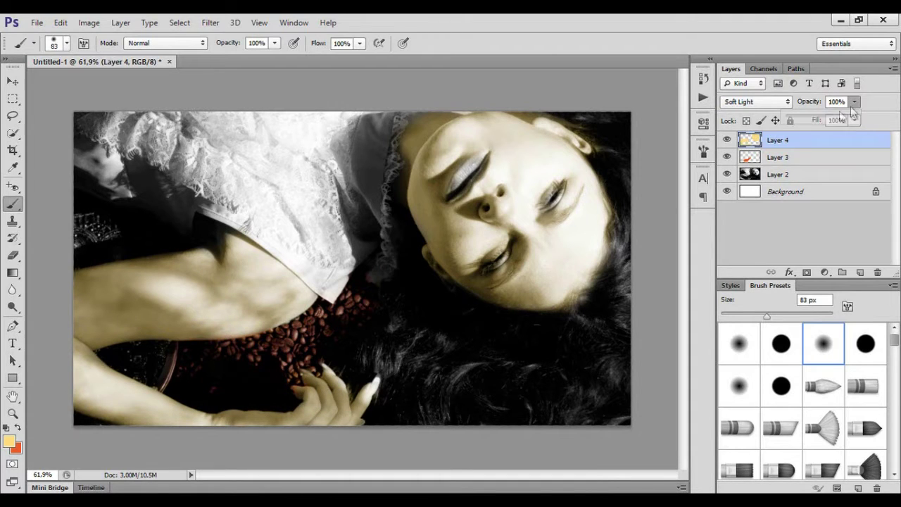
left_click_drag(850, 106, 817, 115)
key("ctrl+shift+alt+n")
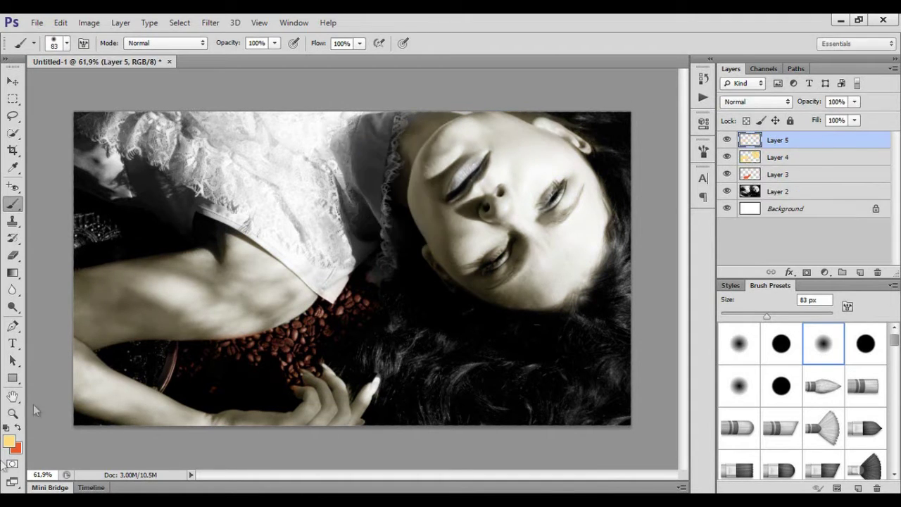
Step: Pick a darker beige and paint it over the face, upper arm, forearm and hand
left_click(9, 441)
left_click_drag(503, 193, 495, 197)
key("Return")
key("b")
mouse_move(527, 157)
left_mouse_down()
mouse_move(563, 167)
mouse_move(461, 125)
mouse_move(456, 221)
mouse_move(504, 239)
mouse_move(514, 177)
left_mouse_up()
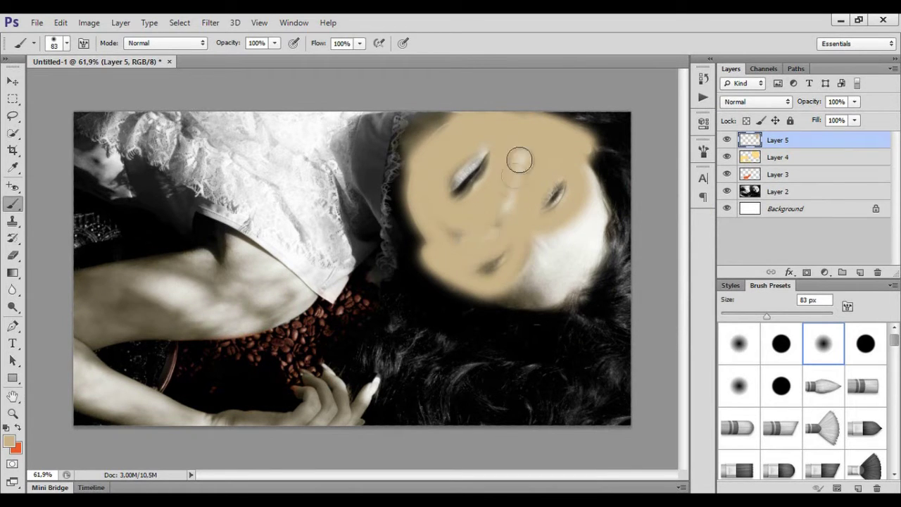
mouse_move(492, 295)
left_mouse_down()
mouse_move(591, 242)
mouse_move(571, 174)
mouse_move(567, 221)
left_mouse_up()
left_click_drag(418, 147, 432, 131)
mouse_move(306, 297)
left_mouse_down()
mouse_move(218, 247)
mouse_move(116, 265)
mouse_move(307, 306)
mouse_move(221, 318)
mouse_move(274, 302)
mouse_move(262, 279)
mouse_move(217, 288)
mouse_move(227, 273)
mouse_move(67, 304)
left_mouse_up()
mouse_move(127, 421)
left_mouse_down()
mouse_move(218, 428)
mouse_move(158, 418)
left_mouse_up()
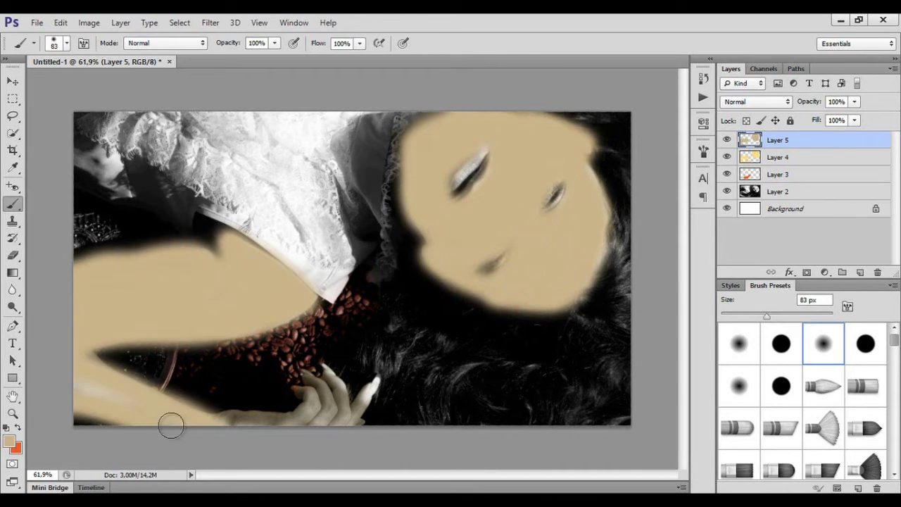
mouse_move(261, 425)
left_mouse_down()
mouse_move(317, 414)
mouse_move(337, 394)
mouse_move(345, 408)
left_mouse_up()
Step: Set the beige layer to Soft Light at 39% opacity and add a new layer
left_click(757, 101)
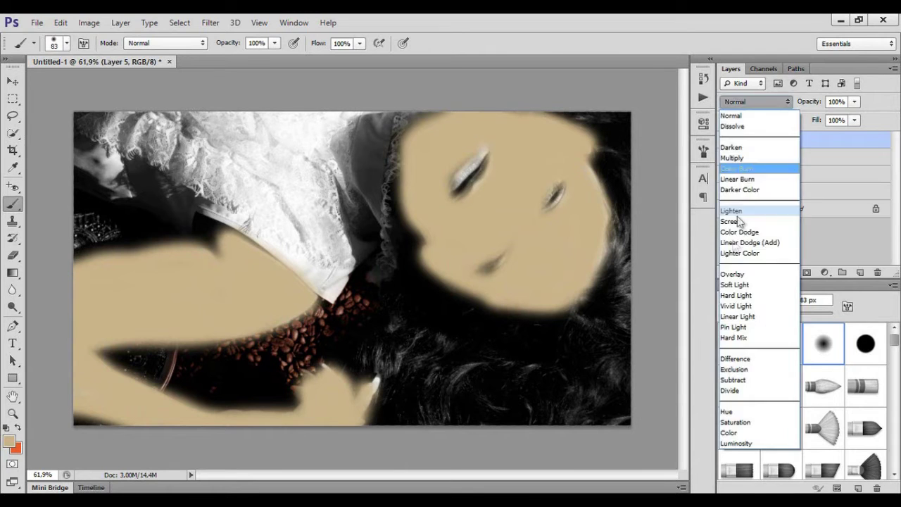
left_click(746, 275)
left_click_drag(853, 104, 827, 121)
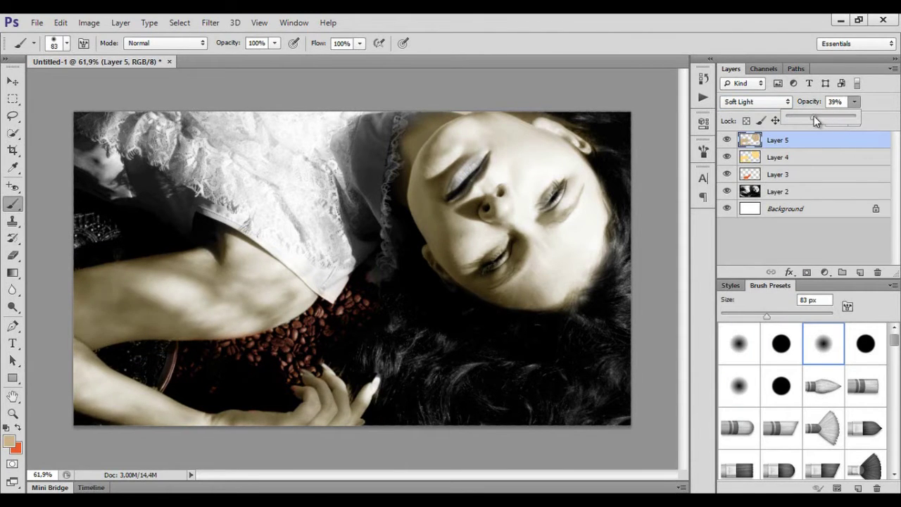
key("ctrl+shift+alt+n")
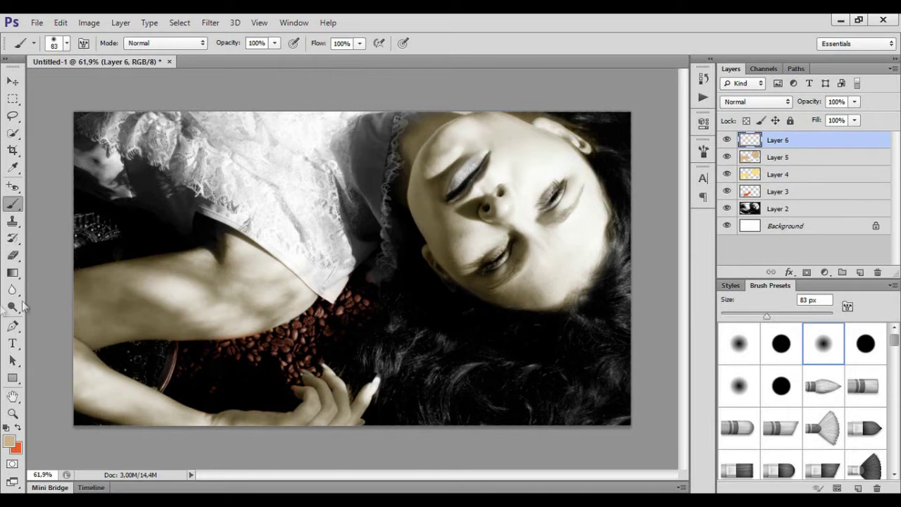
Step: Pick a dark red and paint it across the whole mouth
left_click(9, 441)
left_click_drag(623, 322, 622, 182)
left_click(607, 227)
key("Return")
key("b")
left_click(468, 175)
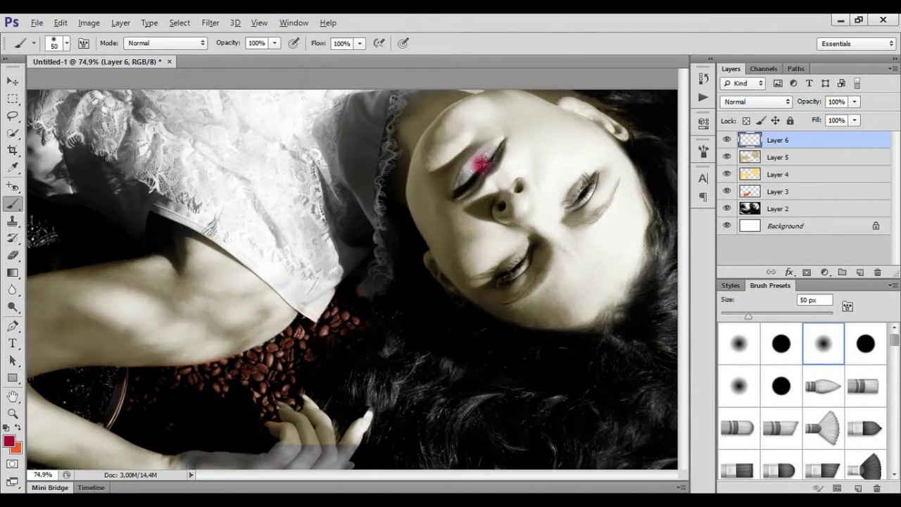
left_click_drag(469, 172, 637, 285)
mouse_move(537, 172)
left_mouse_down()
mouse_move(417, 240)
mouse_move(408, 322)
mouse_move(545, 160)
mouse_move(503, 243)
mouse_move(433, 318)
left_mouse_up()
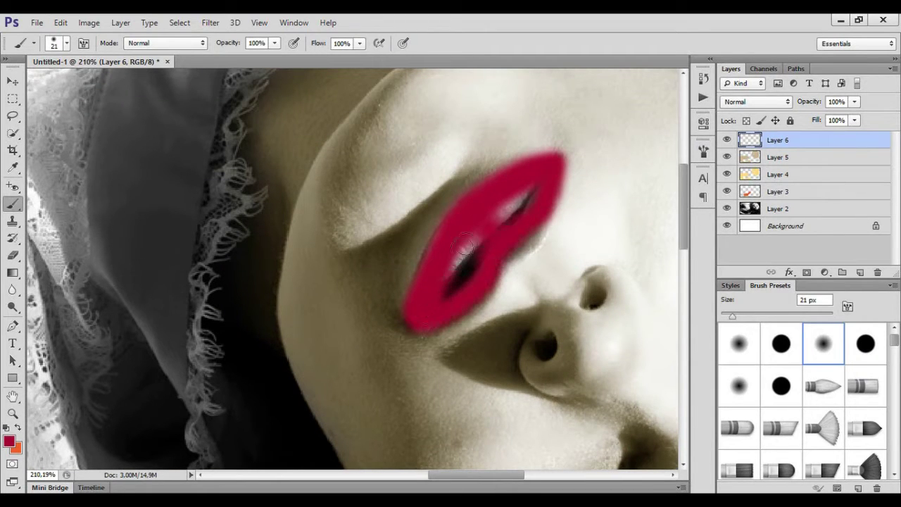
Step: Set the lip layer to Color blending at low opacity and create a new layer
left_click(757, 101)
left_click(730, 428)
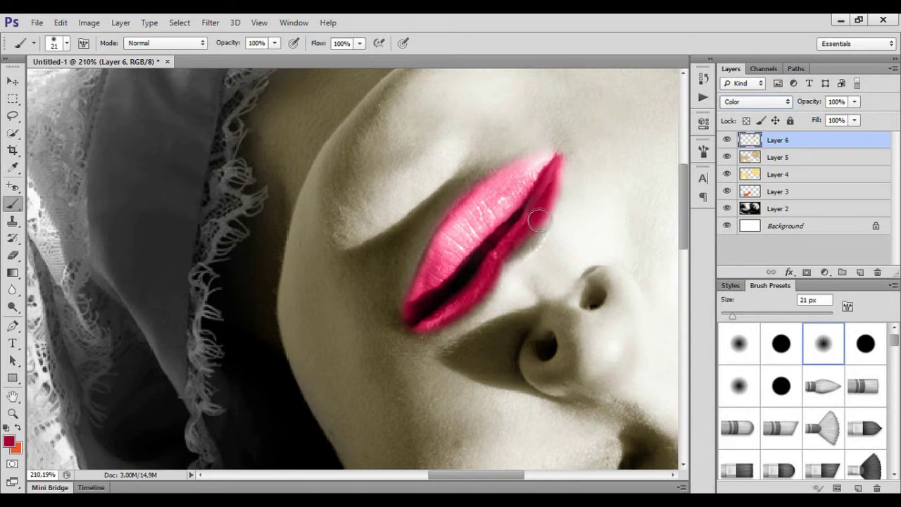
left_click_drag(854, 102, 800, 116)
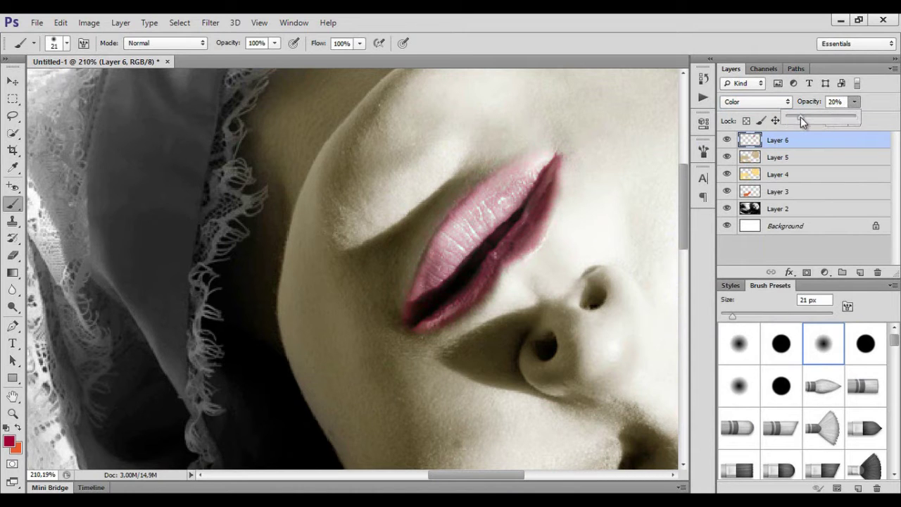
key("ctrl+shift+n")
key("Return")
Step: Paint a darker red over the lips on a Soft Light layer
left_click(9, 440)
left_click(601, 291)
left_click(755, 157)
mouse_move(536, 183)
left_mouse_down()
mouse_move(439, 294)
mouse_move(514, 227)
mouse_move(545, 179)
left_mouse_up()
left_click(756, 102)
left_click(746, 268)
mouse_move(588, 227)
left_mouse_down()
mouse_move(458, 253)
mouse_move(422, 296)
mouse_move(542, 166)
mouse_move(434, 320)
left_mouse_up()
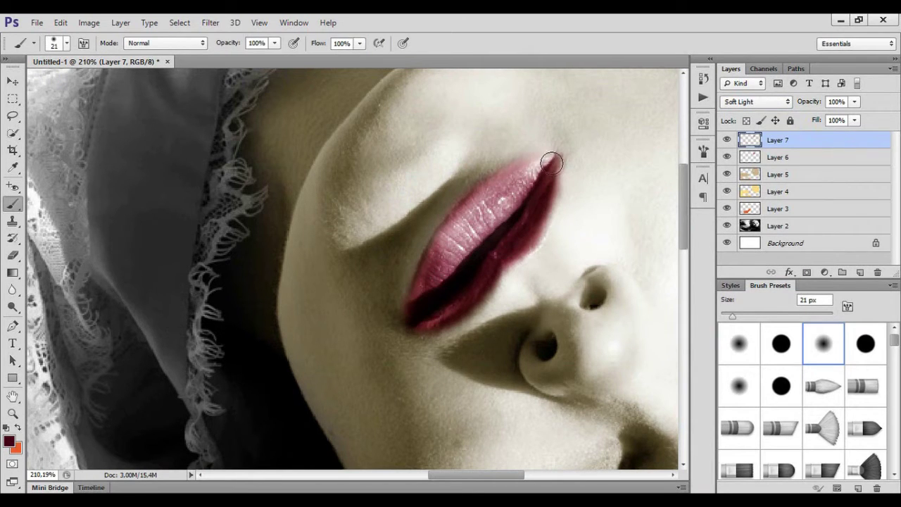
Step: Compare the lips with Layer 7 hidden and lower Layer 6's opacity
key("ctrl+0")
left_click(727, 140)
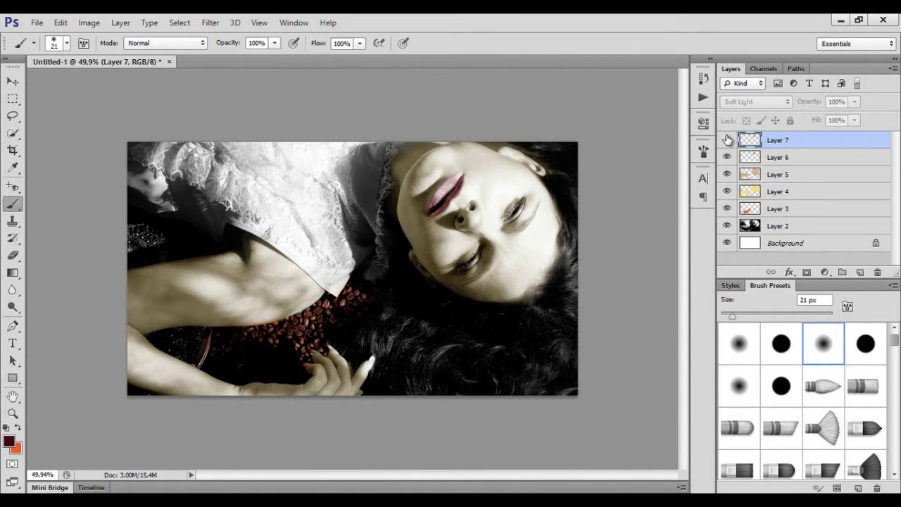
left_click(809, 156)
left_click_drag(854, 101, 834, 115)
left_click(830, 139)
left_click(727, 140)
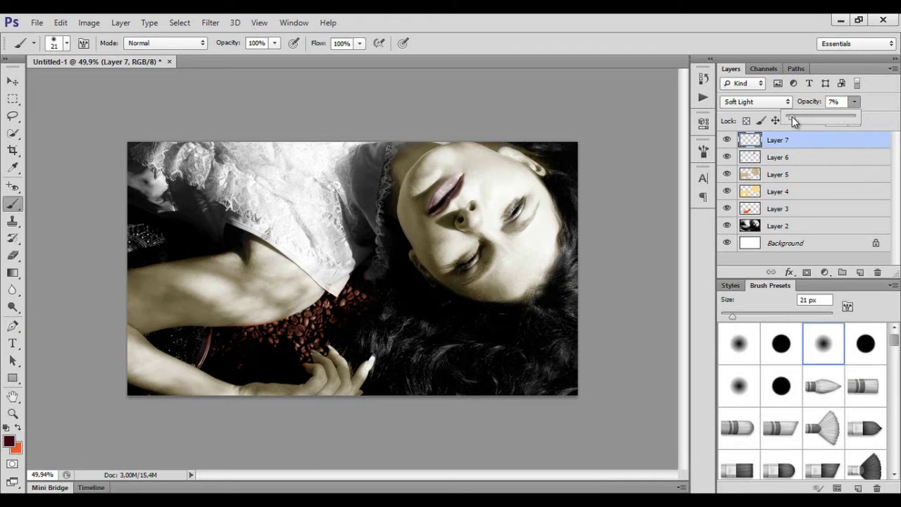
Step: Select Layer 7 and add a new empty layer on top for the next colour
left_click(769, 255)
left_click(821, 156)
left_click(820, 145)
key("ctrl+shift+alt+n")
left_click(9, 442)
Step: Pick a bright yellow and paint it over the bracelet
left_click_drag(629, 314, 634, 310)
key("Return")
key("b")
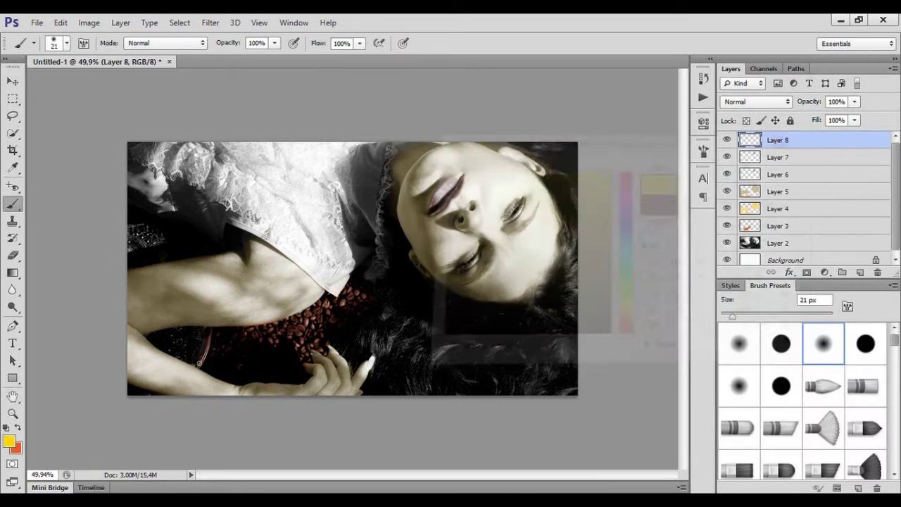
scroll(207, 291, "up", 4)
mouse_move(227, 190)
left_mouse_down()
mouse_move(175, 332)
mouse_move(234, 189)
left_mouse_up()
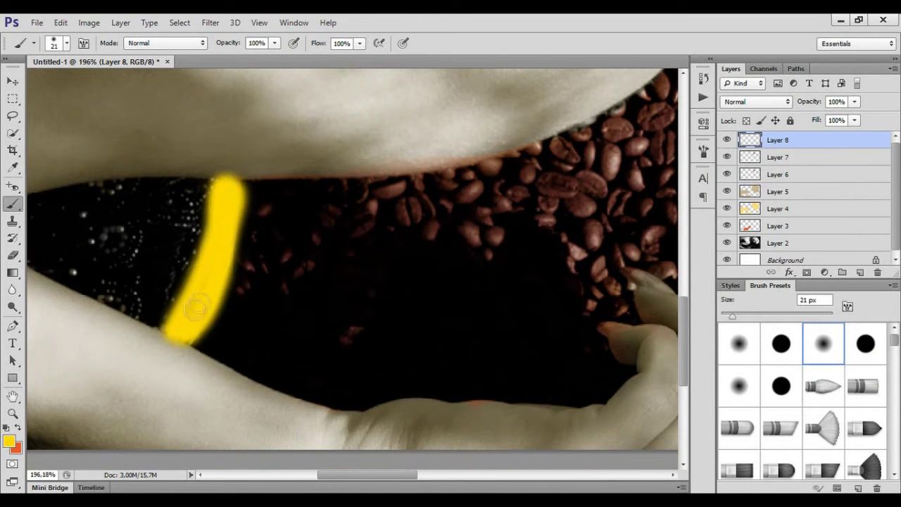
scroll(109, 271, "down", 3)
scroll(109, 271, "up", 1)
Step: Lower brush opacity, set the bracelet layer to Soft Light at about 59%, and add a layer
left_click(66, 42)
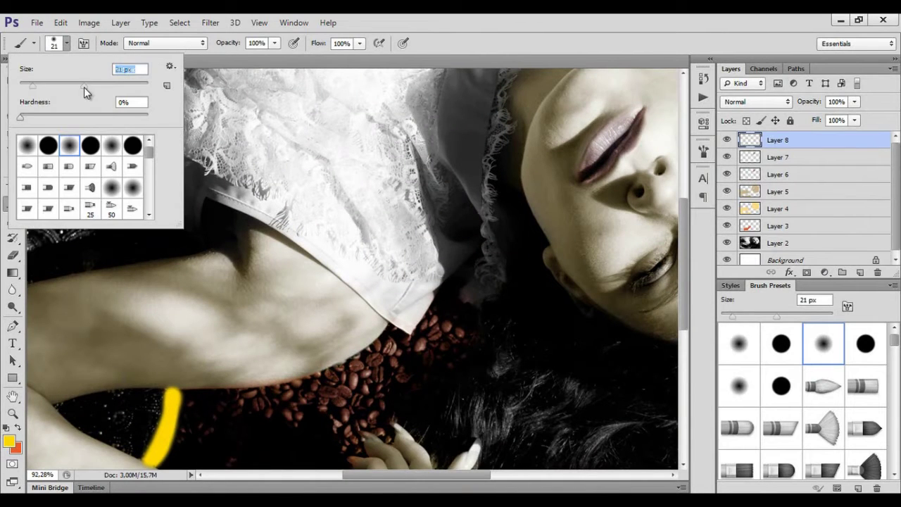
left_click(275, 45)
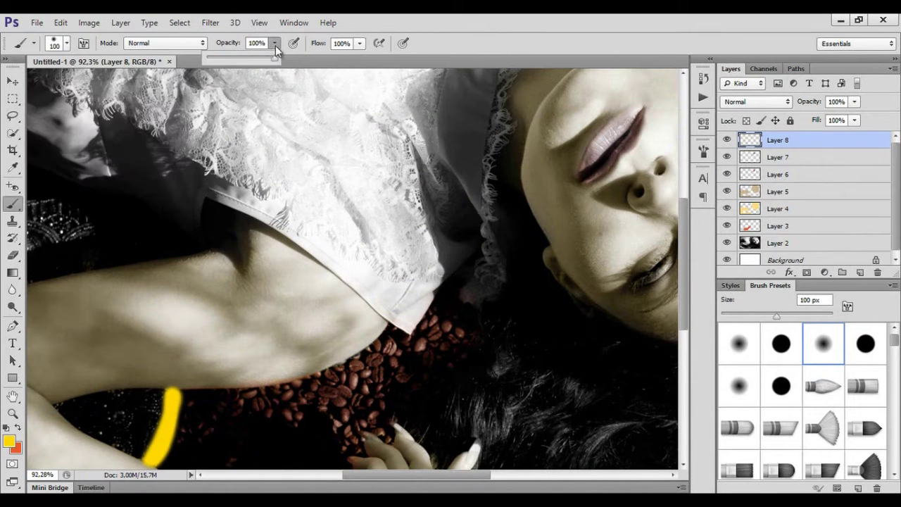
left_click(757, 101)
left_click(739, 286)
left_click(854, 101)
left_click_drag(855, 119, 829, 121)
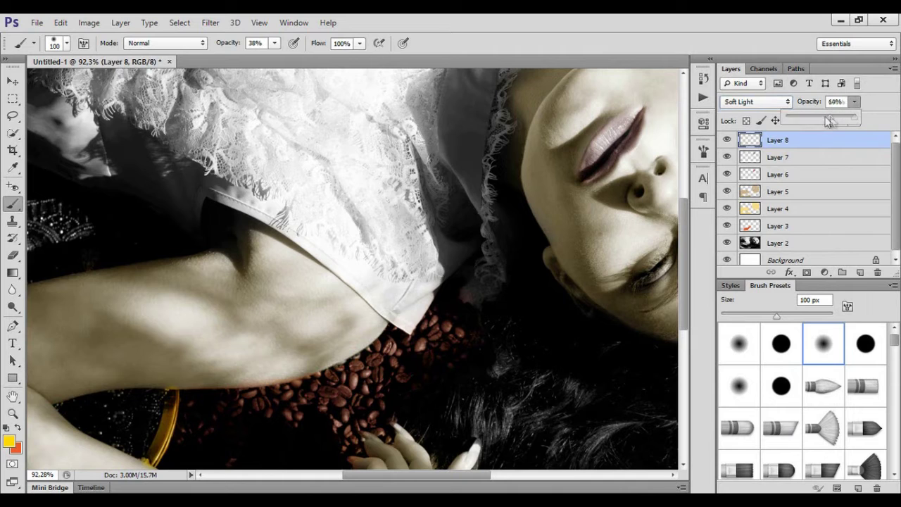
left_click(859, 272)
Step: Paint a second yellow tint over the lower-left bracelet area in Soft Light
mouse_move(162, 411)
left_mouse_down()
mouse_move(141, 441)
mouse_move(88, 384)
left_mouse_up()
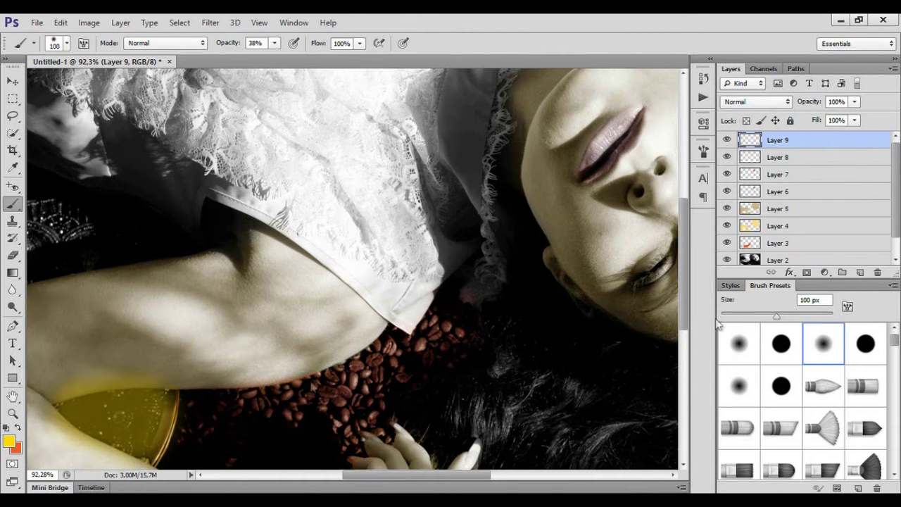
left_click(778, 101)
left_click(745, 284)
scroll(244, 311, "left", 5)
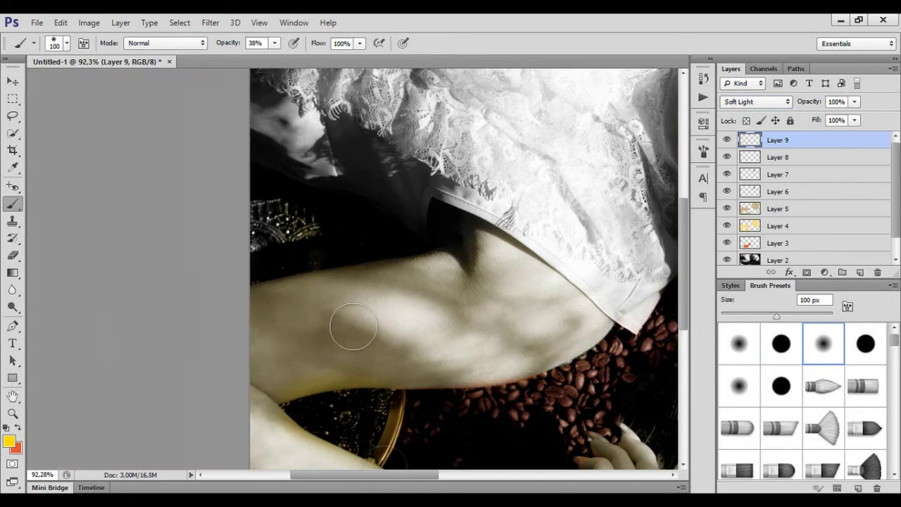
scroll(428, 286, "up", 1)
scroll(315, 344, "up", 4)
scroll(275, 402, "down", 5)
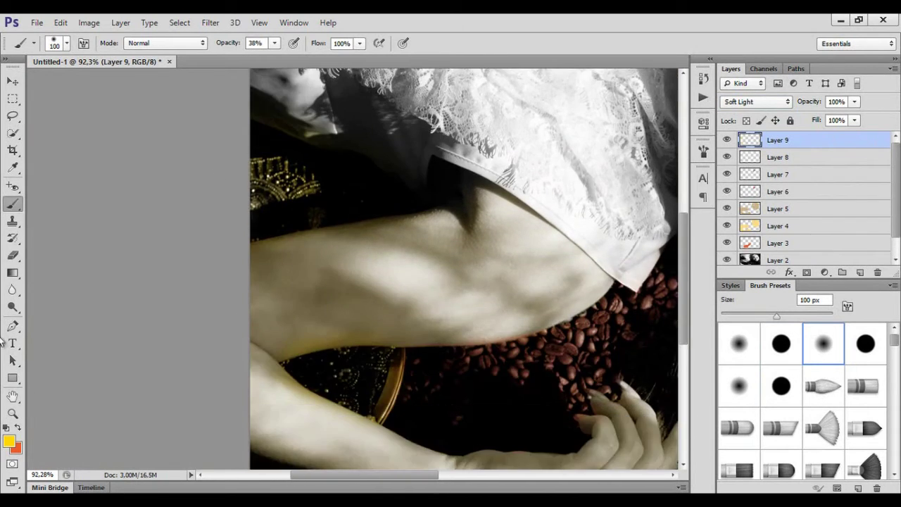
Step: Erase the yellow tint that spilled onto the arms across the colour layers
key("e")
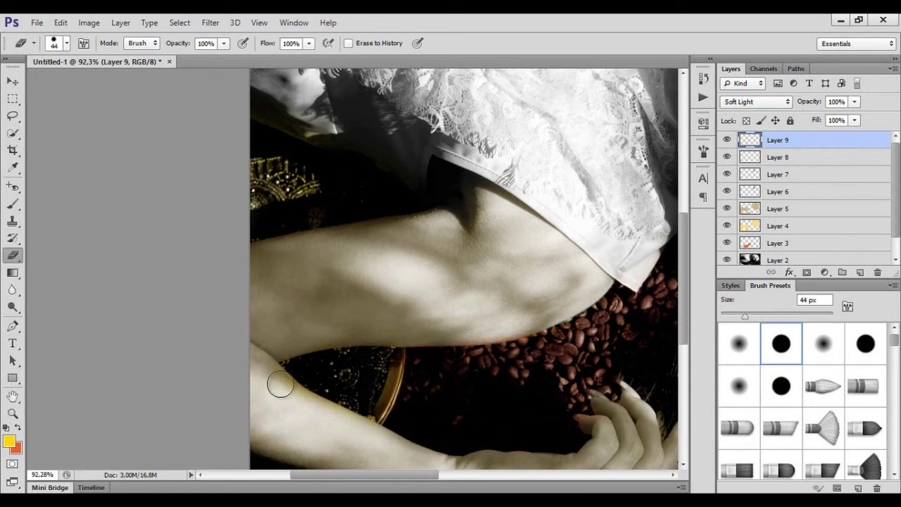
key("alt+bracketleft")
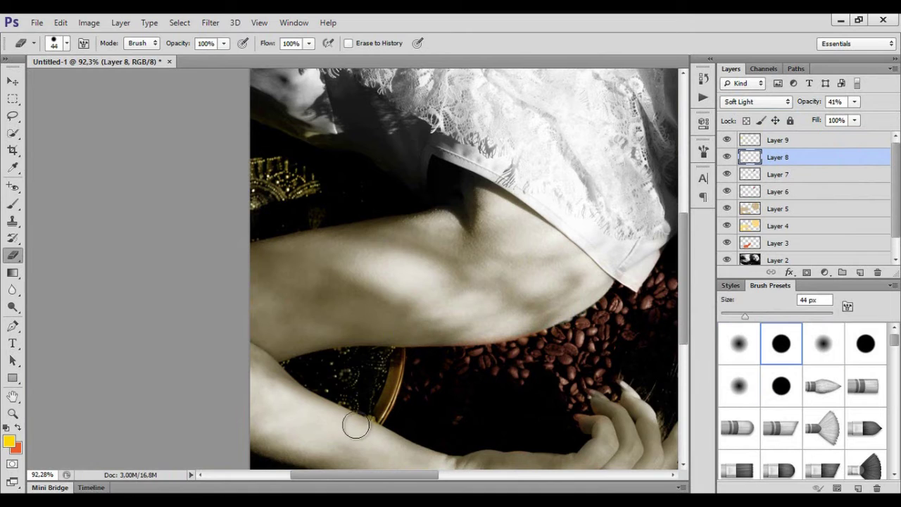
key("v")
left_click(375, 331, "ctrl")
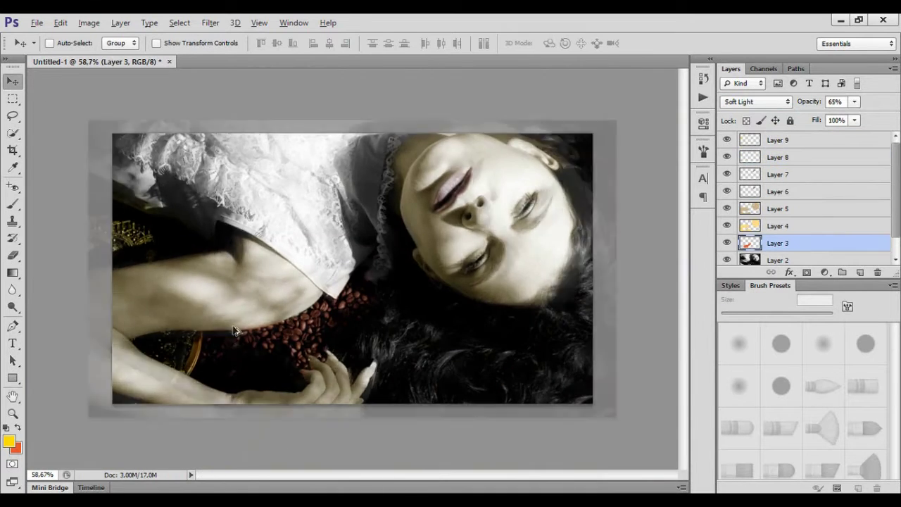
left_click(14, 256)
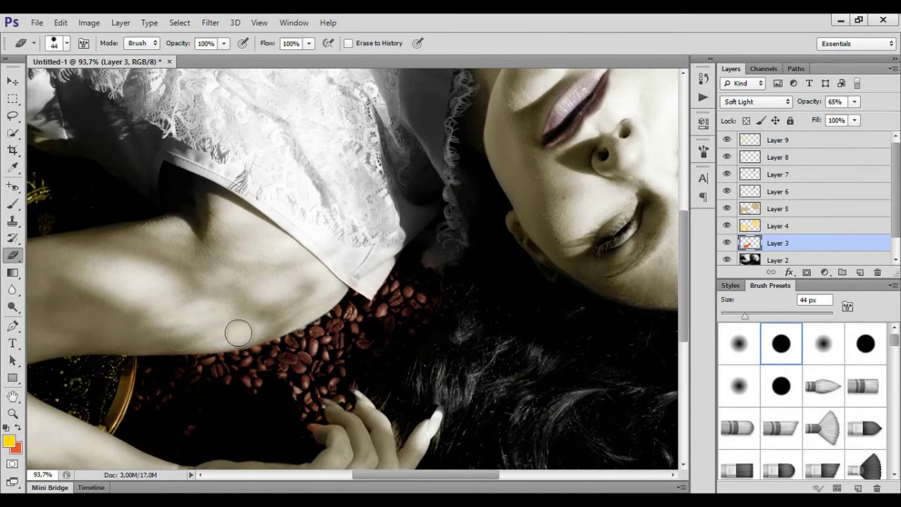
scroll(253, 332, "down", 2)
scroll(221, 312, "down", 1)
left_click(822, 140)
Step: Add a new layer and set the foreground colour to near-white #f1f1f1
left_click(860, 272)
left_click(9, 441)
left_click(438, 178)
left_click(436, 176)
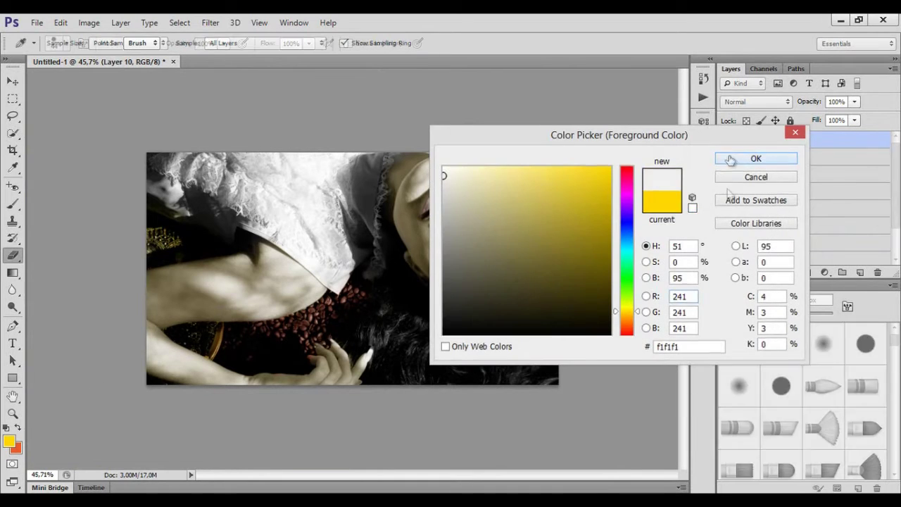
left_click(727, 158)
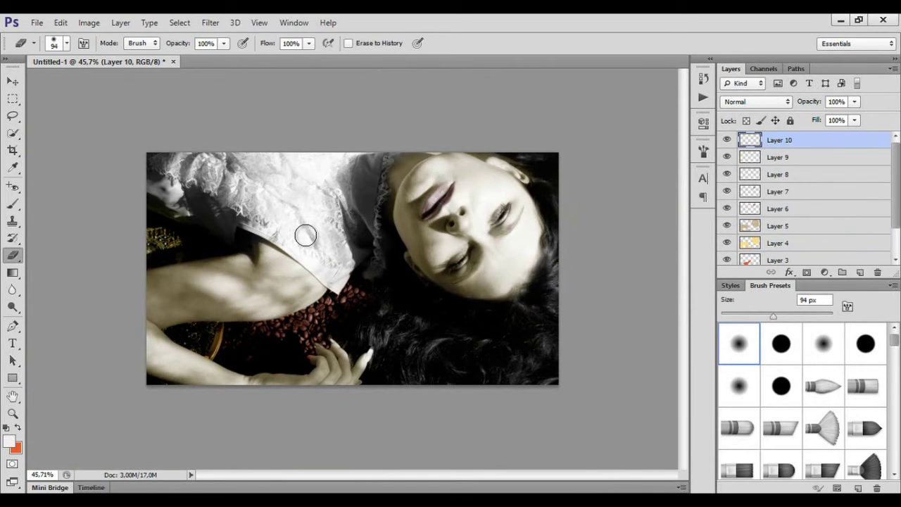
Step: Paint the lace dress at 100% brush opacity, blended in Soft Light at 31%
key("b")
left_click_drag(274, 43, 321, 58)
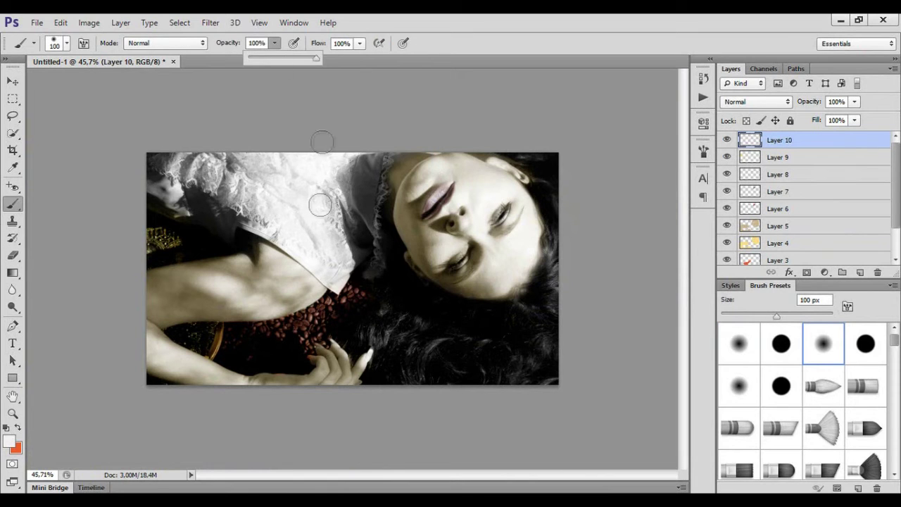
left_click_drag(345, 278, 151, 159)
mouse_move(376, 242)
left_mouse_down()
mouse_move(386, 193)
mouse_move(369, 176)
mouse_move(366, 144)
mouse_move(330, 209)
mouse_move(161, 161)
mouse_move(288, 201)
mouse_move(312, 185)
left_mouse_up()
left_click(755, 101)
left_click(759, 285)
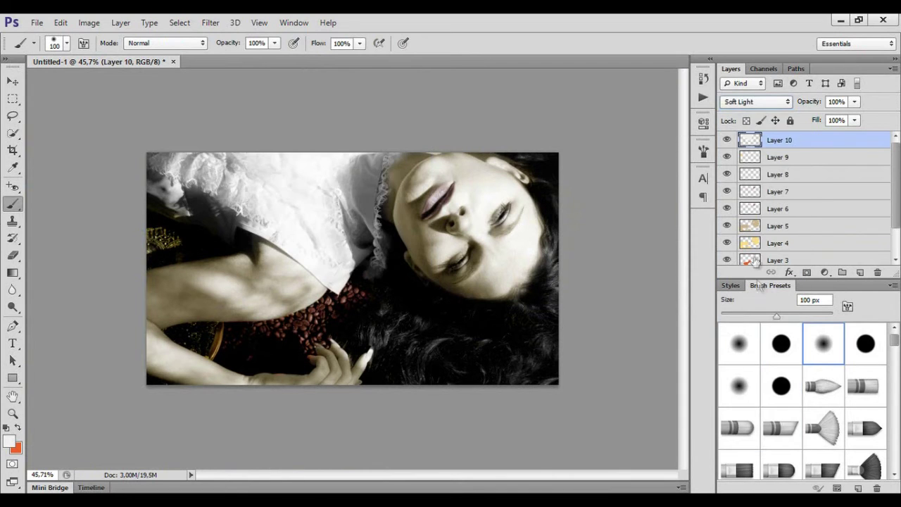
left_click_drag(818, 118, 808, 118)
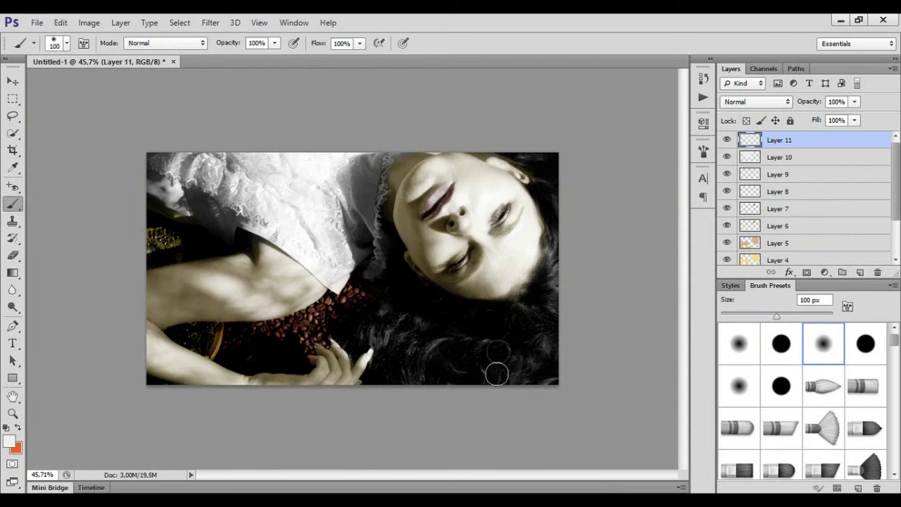
Step: Set the foreground colour to dark brown #3c2d00
key("x")
left_click(9, 441)
left_click_drag(582, 179, 618, 296)
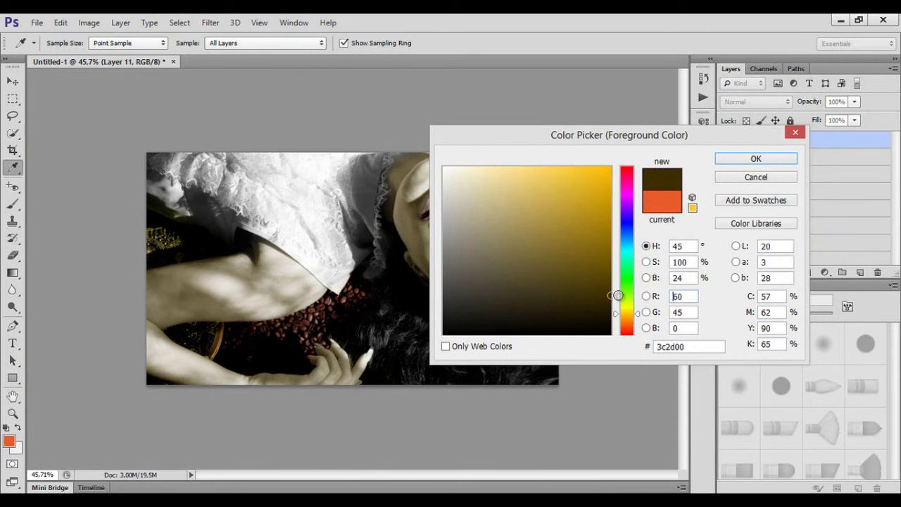
left_click(637, 320)
left_click(729, 160)
key("b")
Step: Paint brown over all the hair and blend the layer in Soft Light
mouse_move(428, 328)
left_mouse_down()
mouse_move(402, 362)
mouse_move(402, 280)
left_mouse_up()
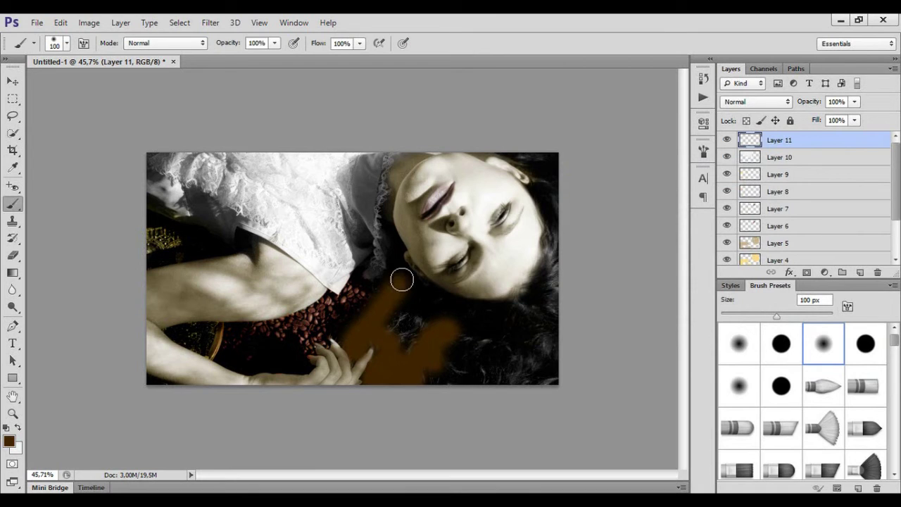
mouse_move(486, 310)
left_mouse_down()
mouse_move(538, 201)
mouse_move(502, 146)
left_mouse_up()
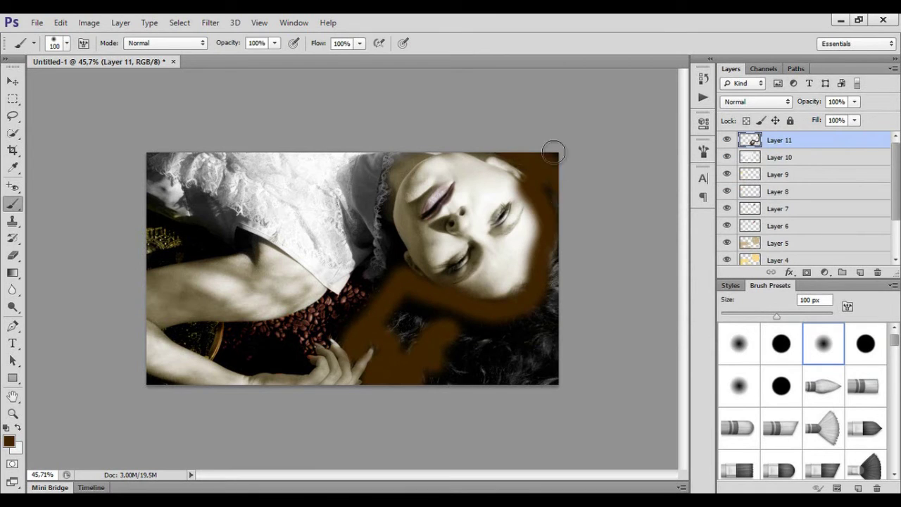
mouse_move(561, 275)
left_mouse_down()
mouse_move(436, 382)
mouse_move(423, 371)
left_mouse_up()
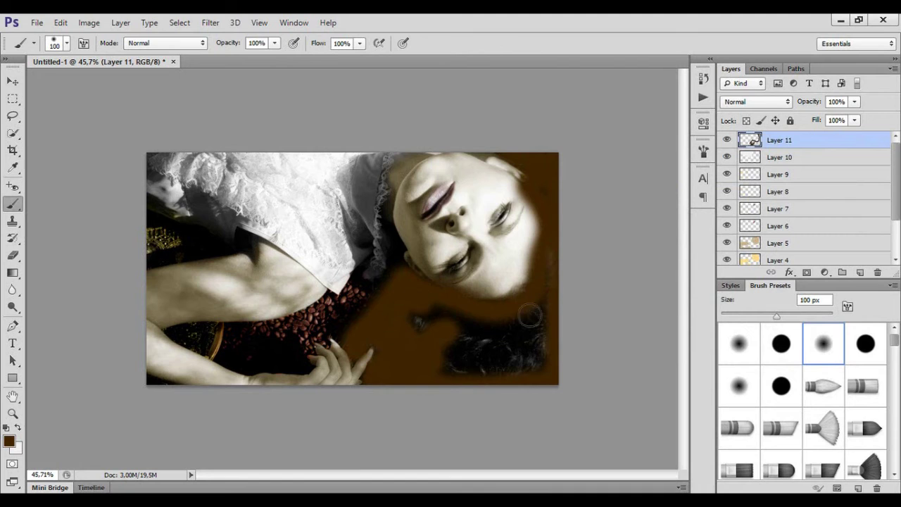
left_click_drag(513, 316, 555, 253)
mouse_move(502, 375)
left_mouse_down()
mouse_move(478, 345)
mouse_move(517, 328)
left_mouse_up()
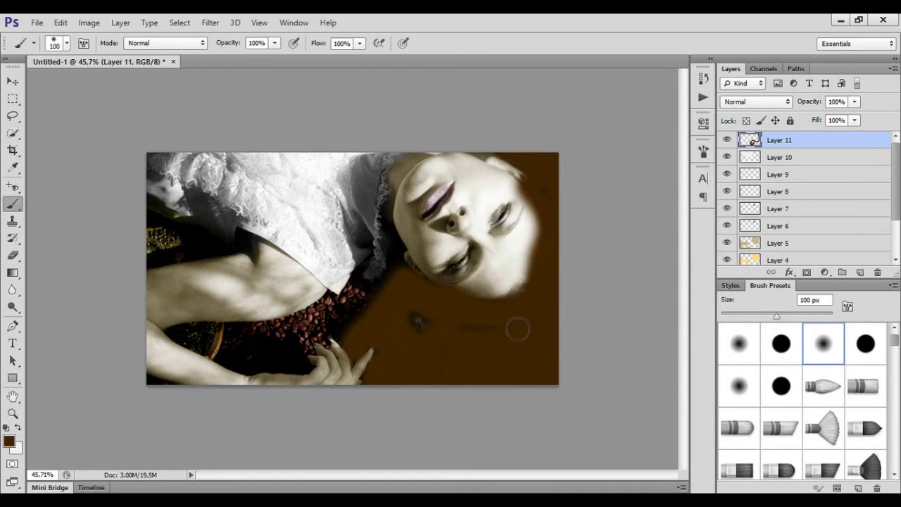
left_click(757, 101)
left_click(743, 283)
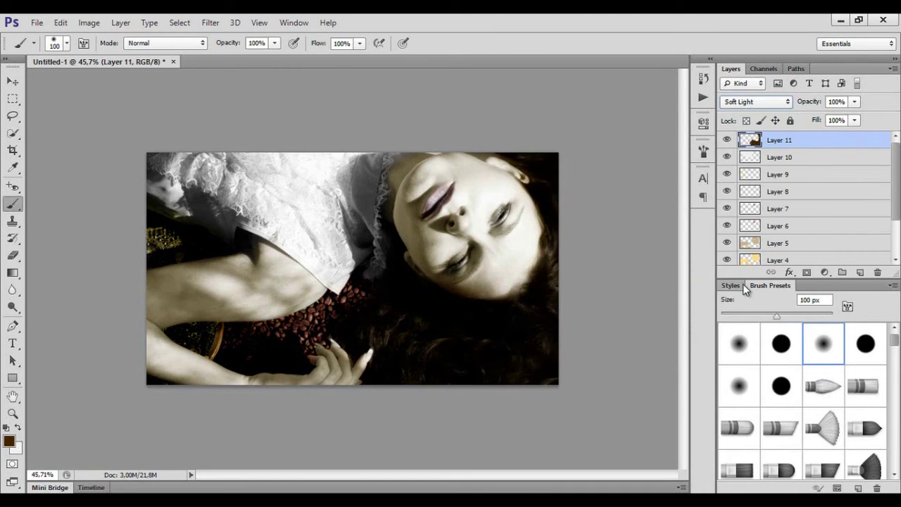
key("v")
scroll(539, 201, "up", 3)
scroll(542, 223, "up", 3)
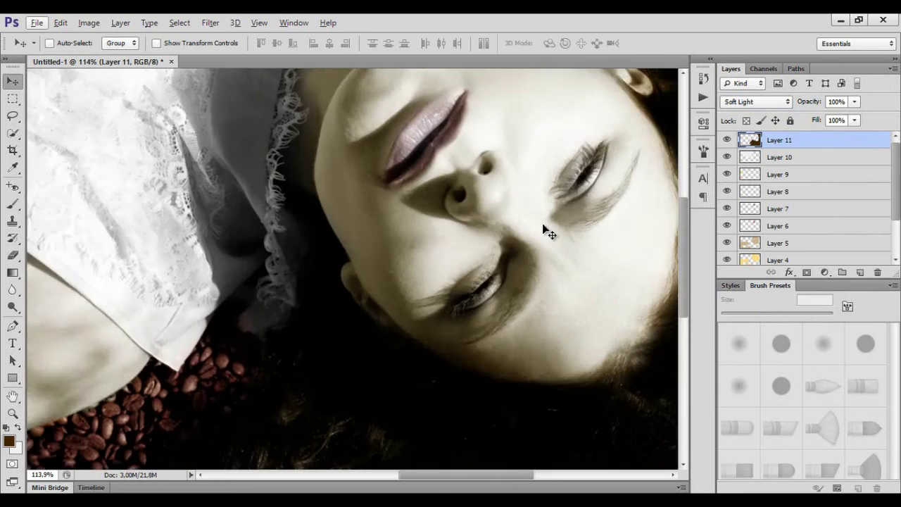
Step: On a new Soft Light layer, paint near-black shading around the eyes and jawline
scroll(542, 223, "up", 2)
key("ctrl+shift+alt+n")
left_click(9, 440)
left_click(434, 312)
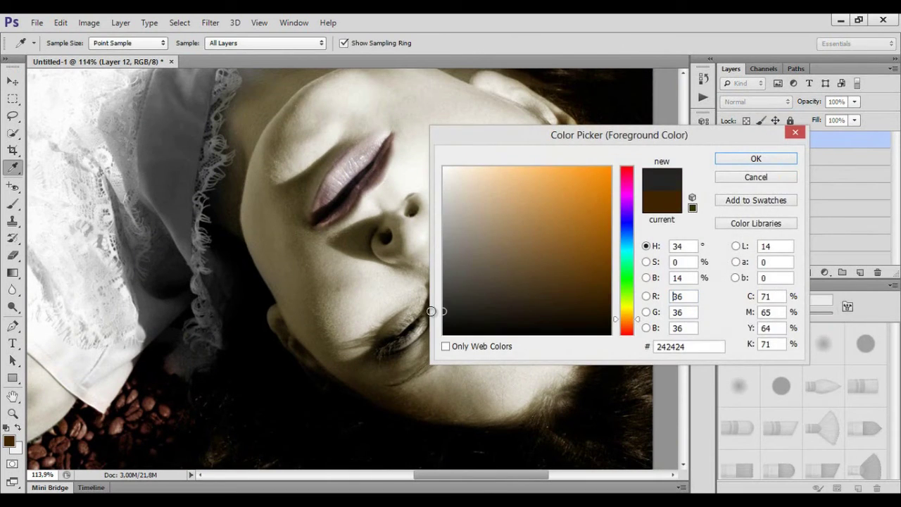
left_click(756, 157)
key("b")
mouse_move(493, 253)
left_mouse_down()
mouse_move(472, 211)
mouse_move(415, 358)
left_mouse_up()
left_click(757, 102)
left_click(749, 283)
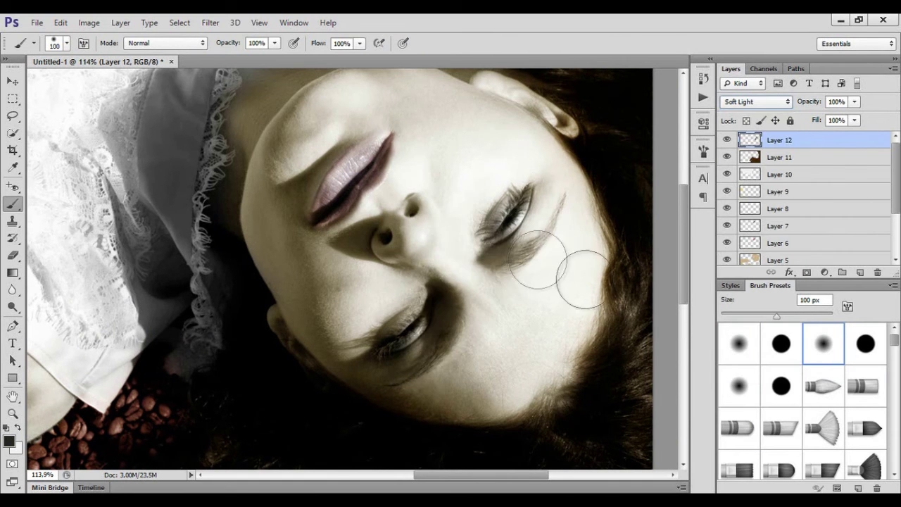
left_click_drag(584, 352, 499, 396)
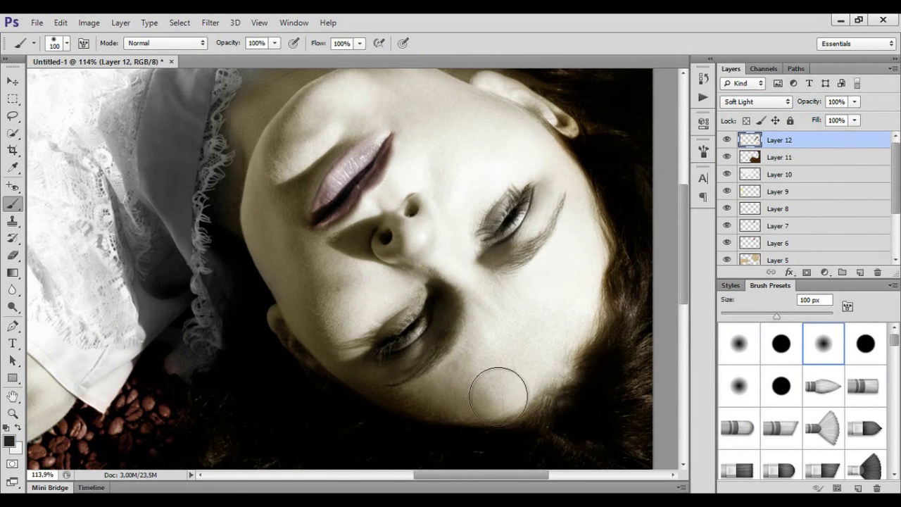
Step: Darken beside the nose and lip corner on another Soft Light layer, then shade beside the upper lip on a third layer
key("ctrl+shift+alt+n")
left_click(757, 101)
left_click(747, 284)
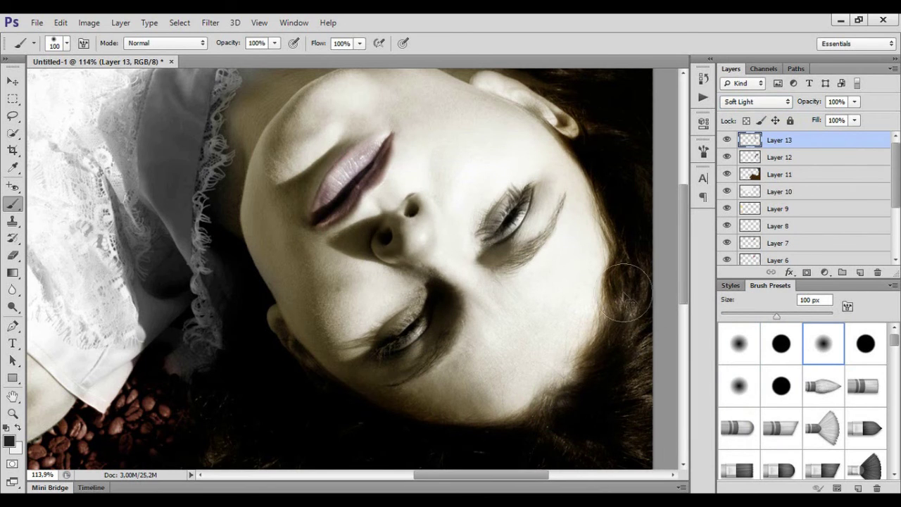
left_click_drag(373, 240, 324, 232)
left_click_drag(302, 199, 276, 166)
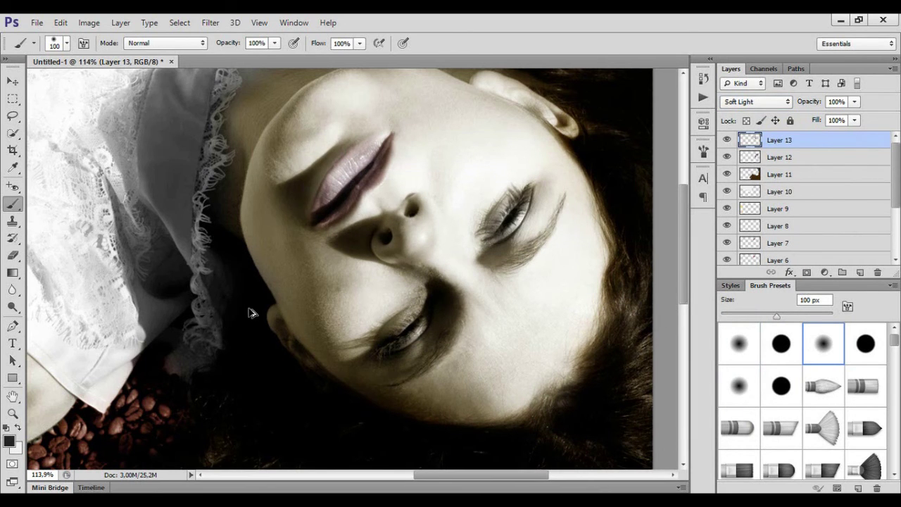
key("ctrl+shift+alt+n")
left_click_drag(310, 232, 331, 134)
Step: Set the upper-lip shading layer to Soft Light and zoom out to review the whole portrait
left_click(758, 106)
left_click(739, 282)
key("v")
scroll(181, 376, "down", 3)
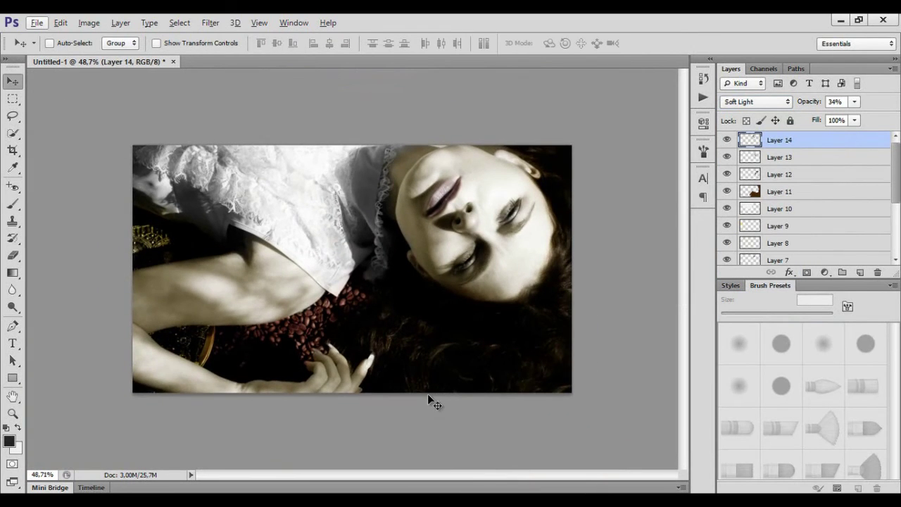